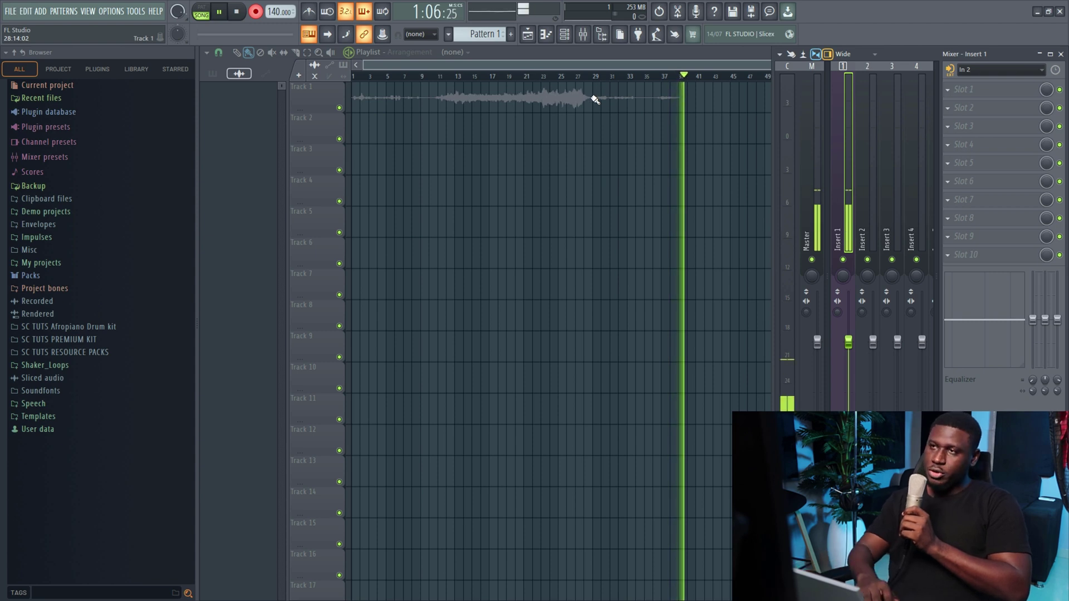
# Stop the recording and set the audio input of mixer Insert 1 to (none).
pyautogui.press('space')
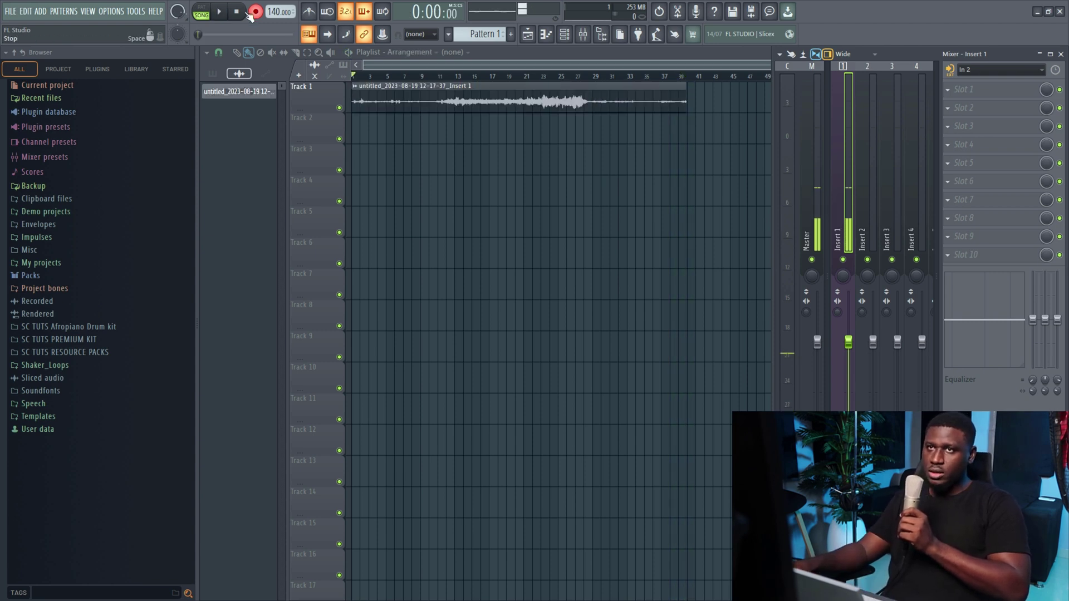
pyautogui.click(1015, 75)
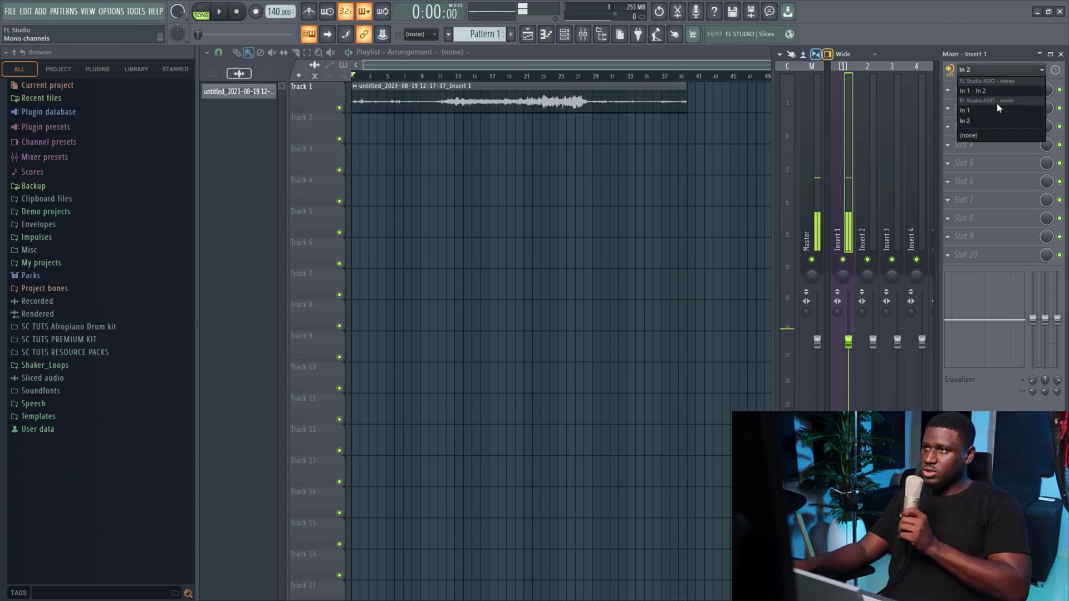
pyautogui.click(980, 136)
# Play the raw vocal recording from about bar 12 and stop playback after listening.
pyautogui.click(448, 74)
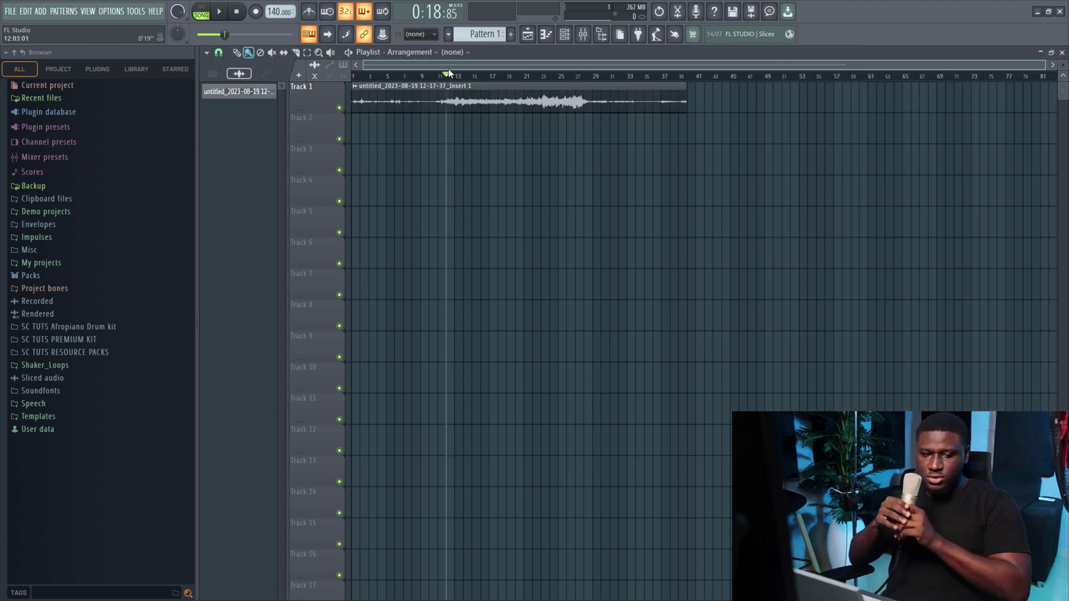
pyautogui.press('space')
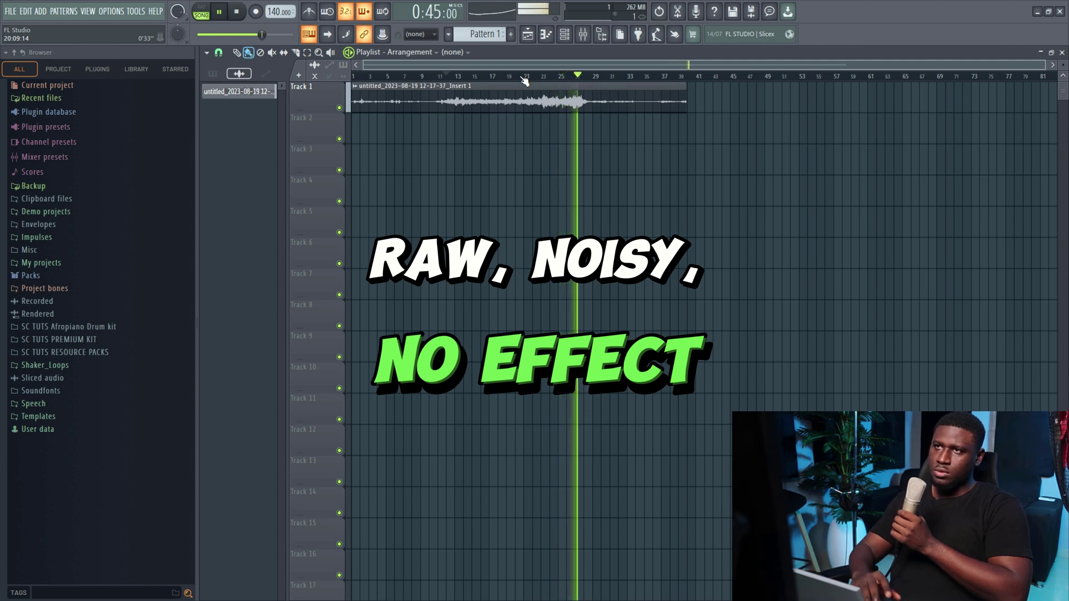
pyautogui.press('space')
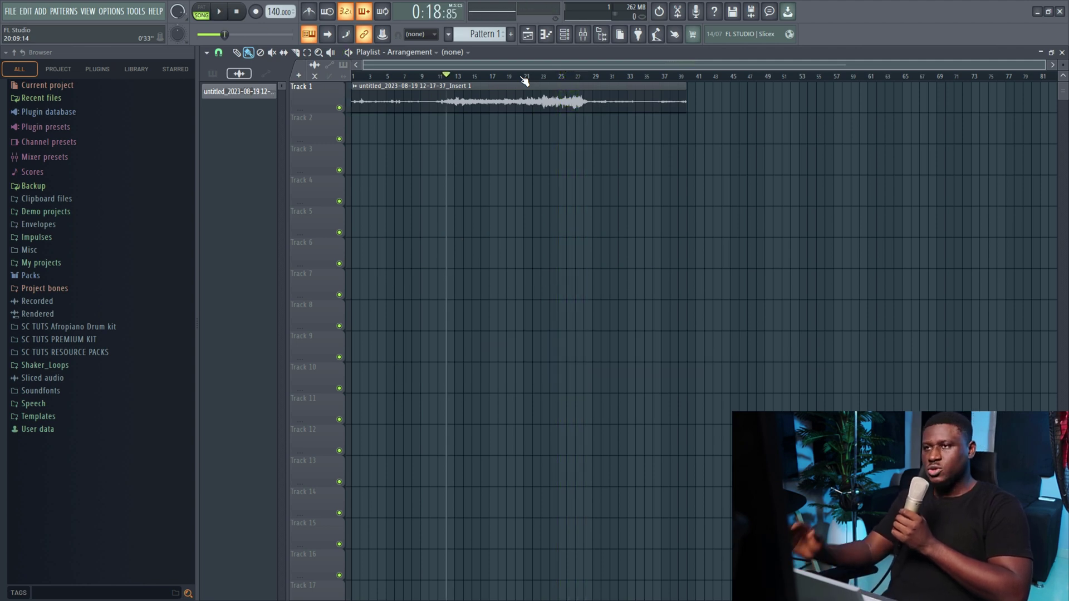
# Load the Goyo voice separator in Slot 1 of Insert 1, with Ambience at -0.5 dB and Voice Reverb at 0.0 dB.
pyautogui.click(591, 39)
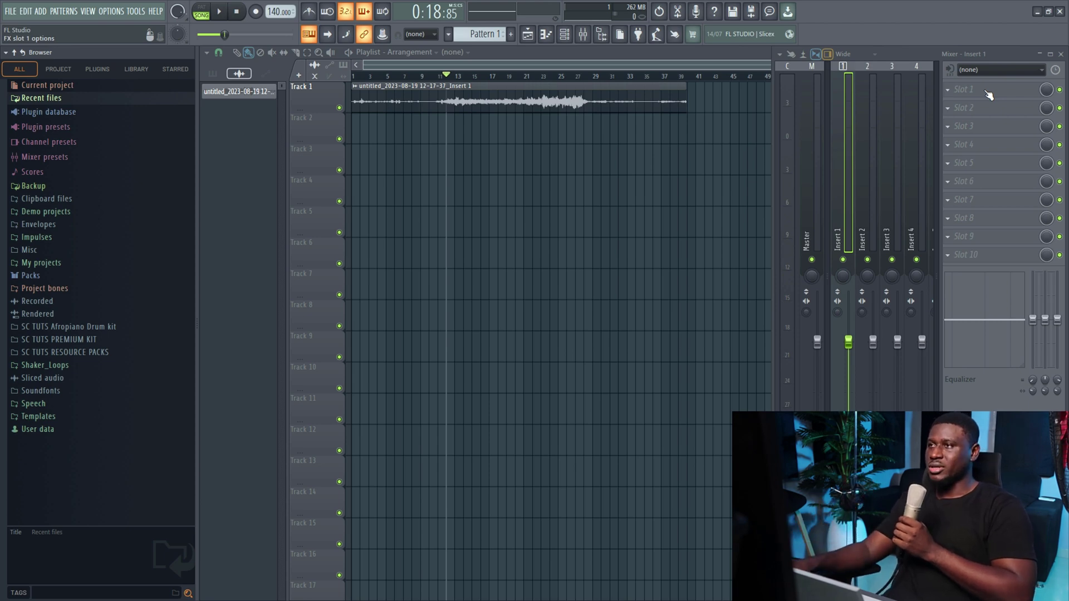
pyautogui.click(980, 91)
pyautogui.moveTo(437, 162); pyautogui.dragTo(504, 191)
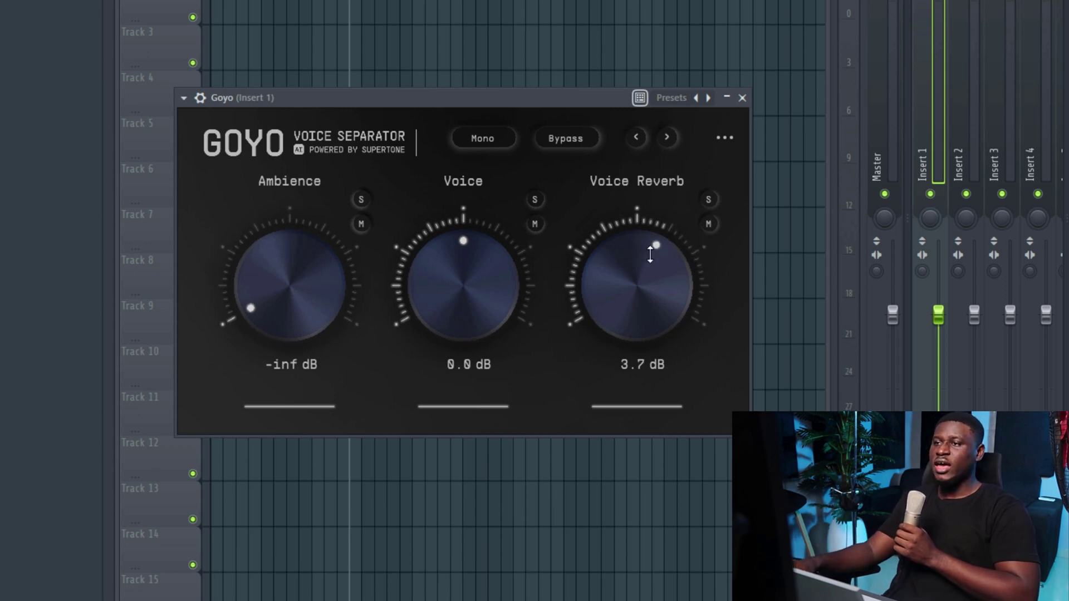
pyautogui.moveTo(641, 290); pyautogui.dragTo(640, 288)
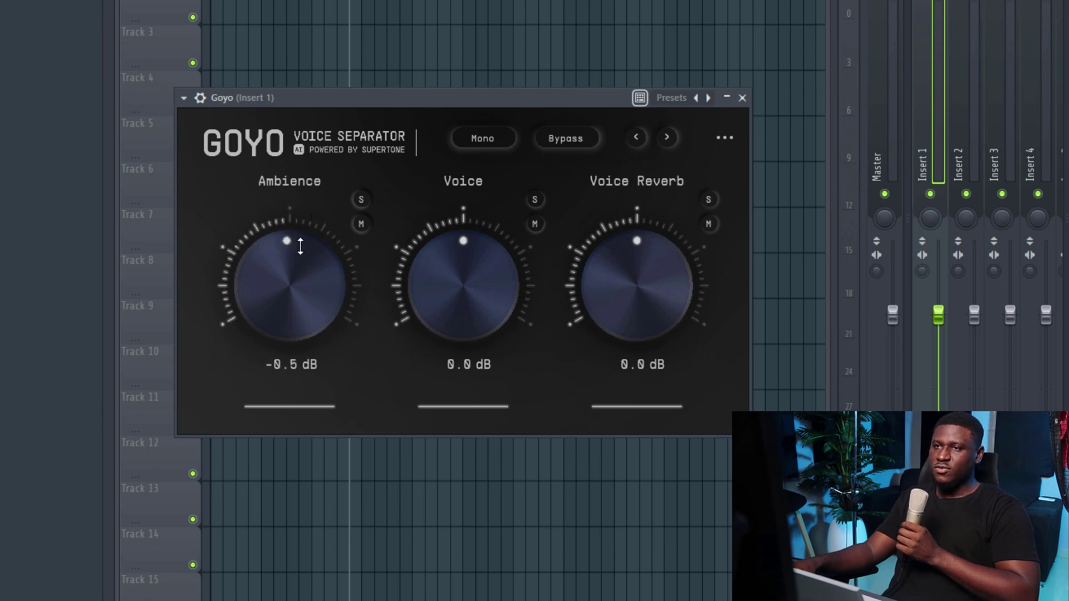
# Detach the Goyo window and reposition it below the audio clip while playing the noisy vocal, and stop playback.
pyautogui.press('space')
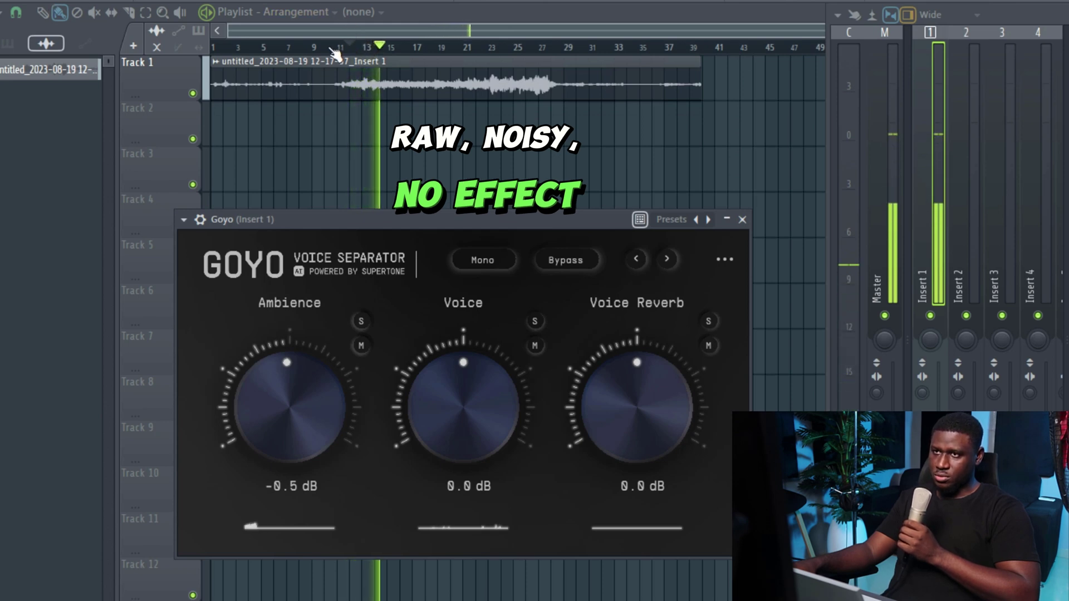
pyautogui.click(184, 220)
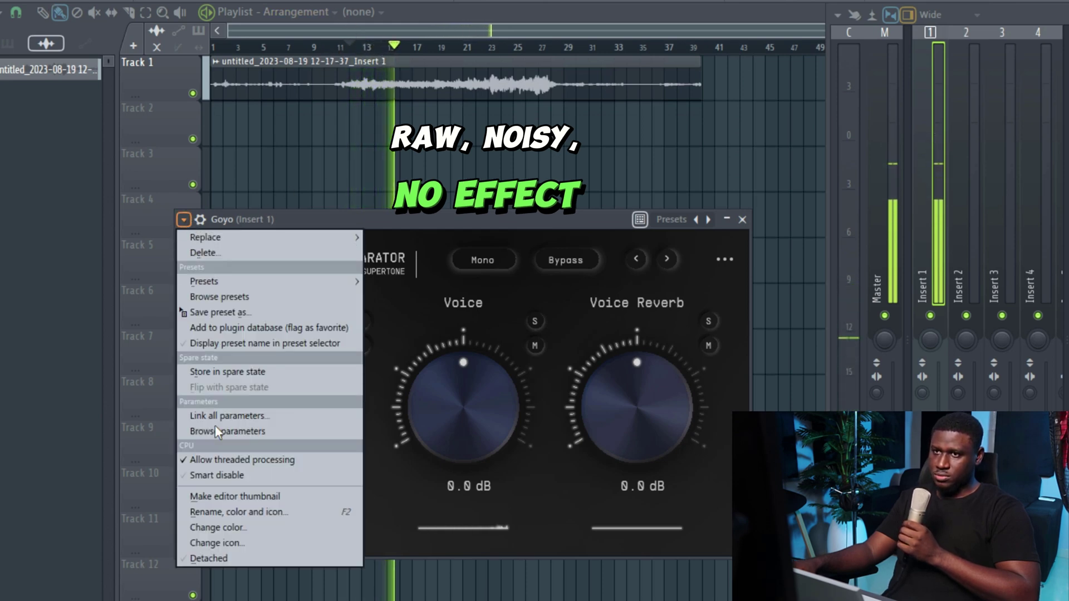
pyautogui.click(224, 559)
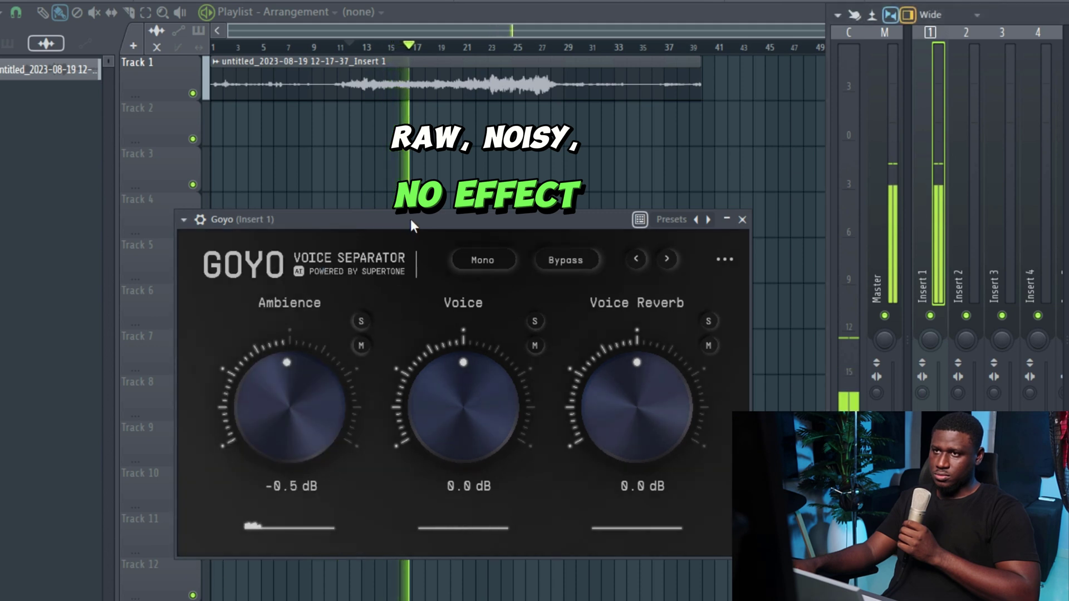
pyautogui.moveTo(414, 224); pyautogui.dragTo(433, 234)
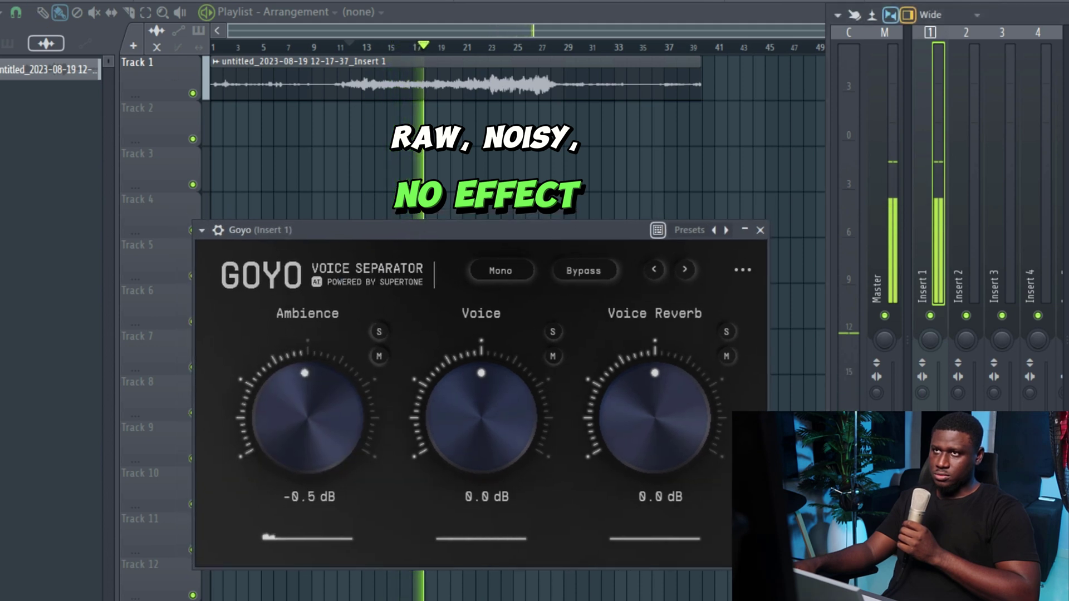
pyautogui.press('space')
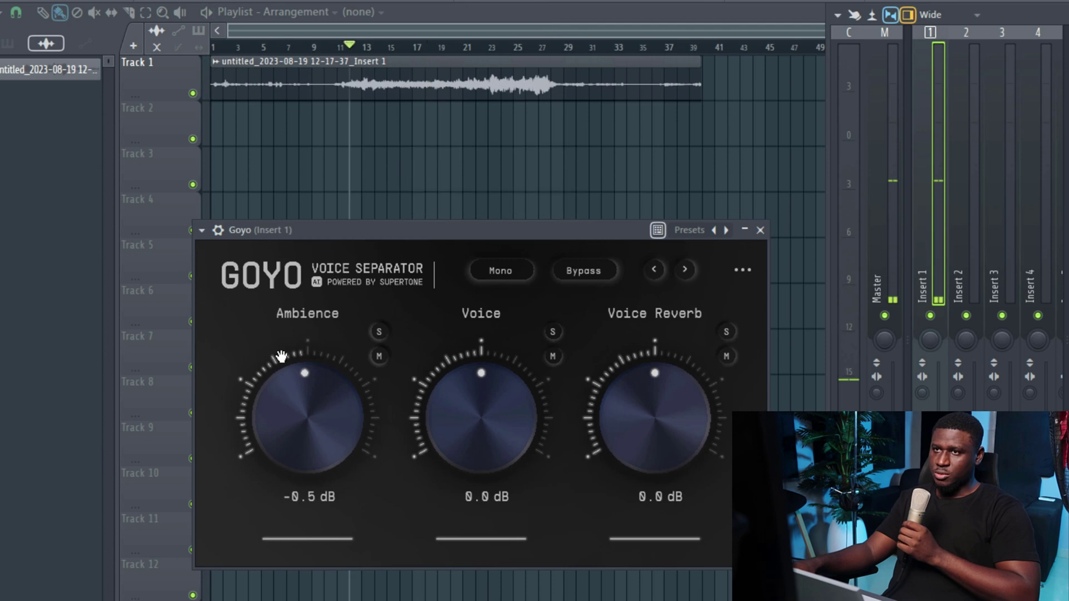
# Set Goyo's Ambience to -inf dB and play the vocal from about bar 13, switching the plugin off to compare.
pyautogui.moveTo(364, 54); pyautogui.dragTo(380, 54)
pyautogui.press('F9')
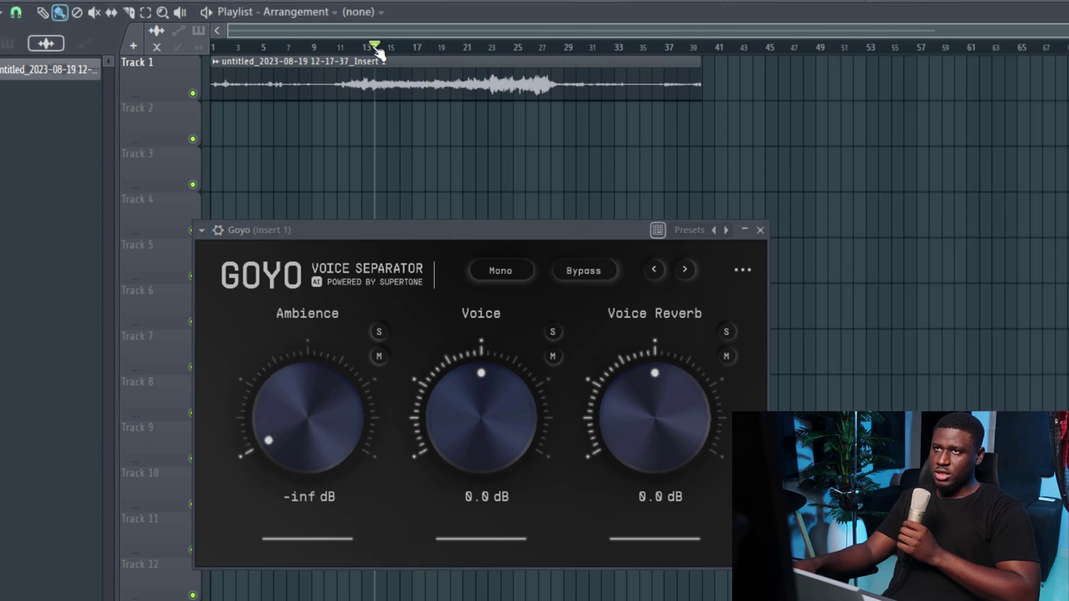
pyautogui.press('space')
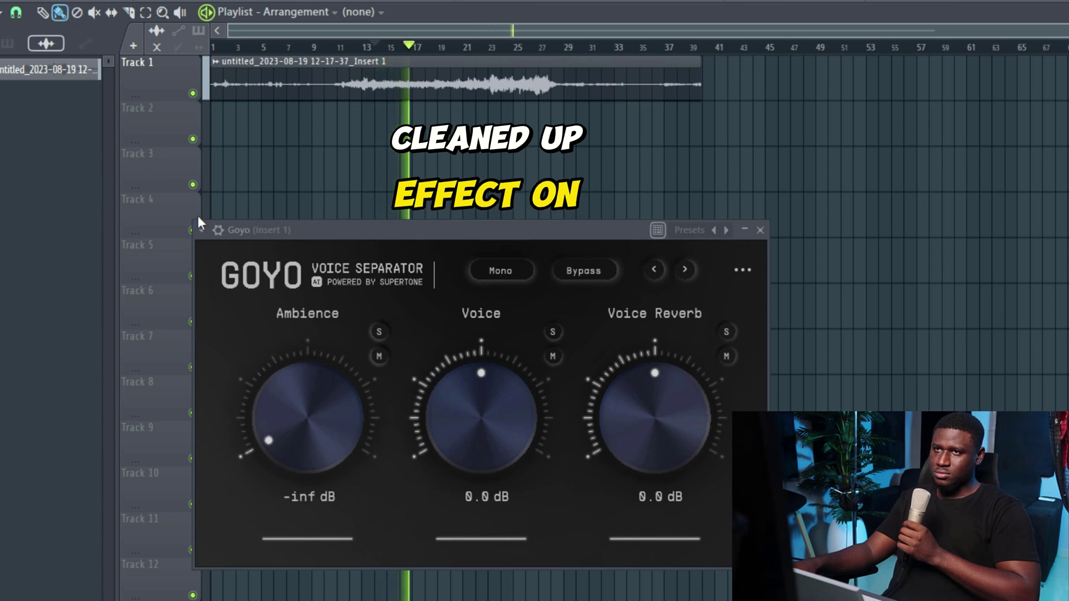
pyautogui.click(218, 230)
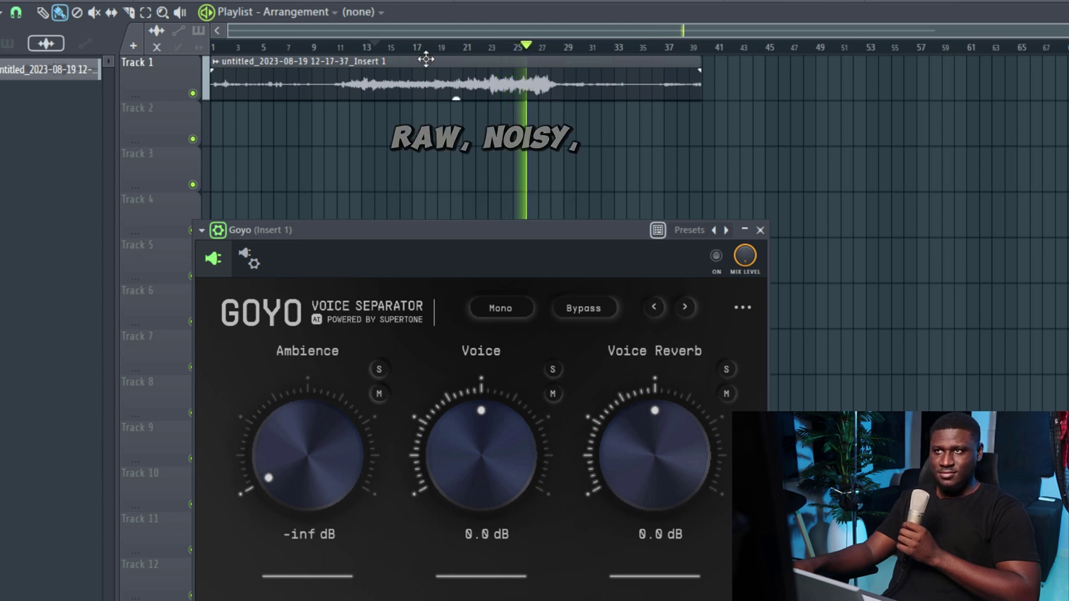
pyautogui.click(402, 48)
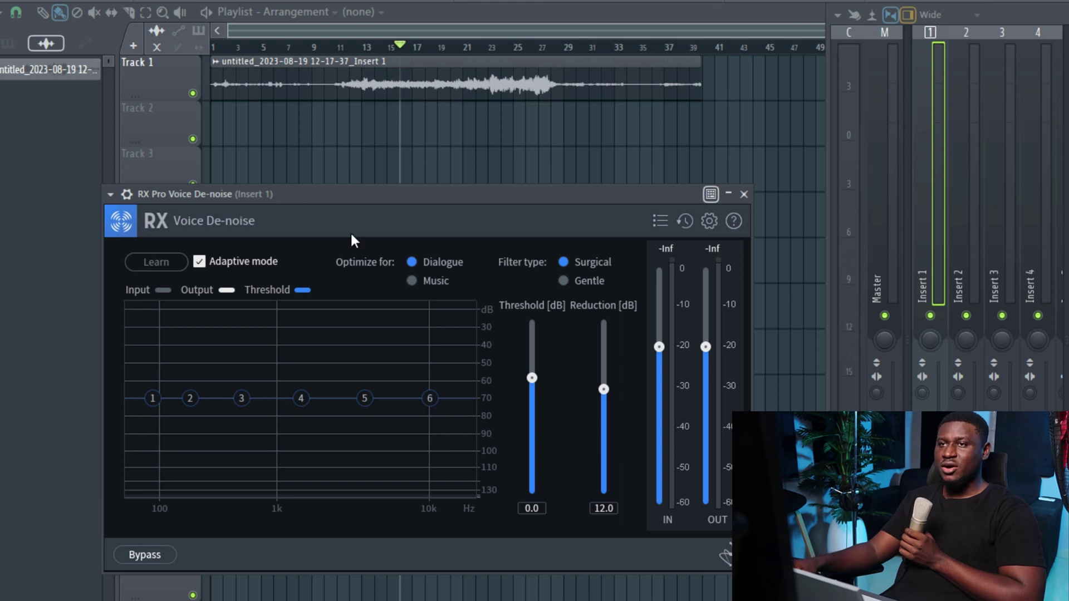
# Reposition the RX Pro Voice De-noise window and play the vocal through it, toggling the plugin to compare the sound.
pyautogui.moveTo(262, 192); pyautogui.dragTo(323, 226)
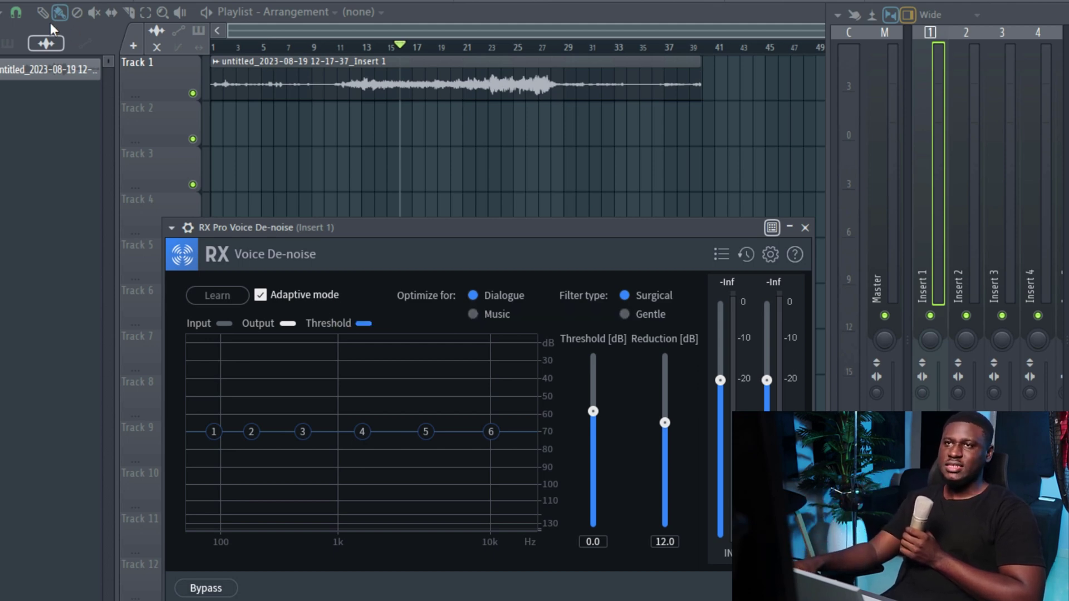
pyautogui.press('space')
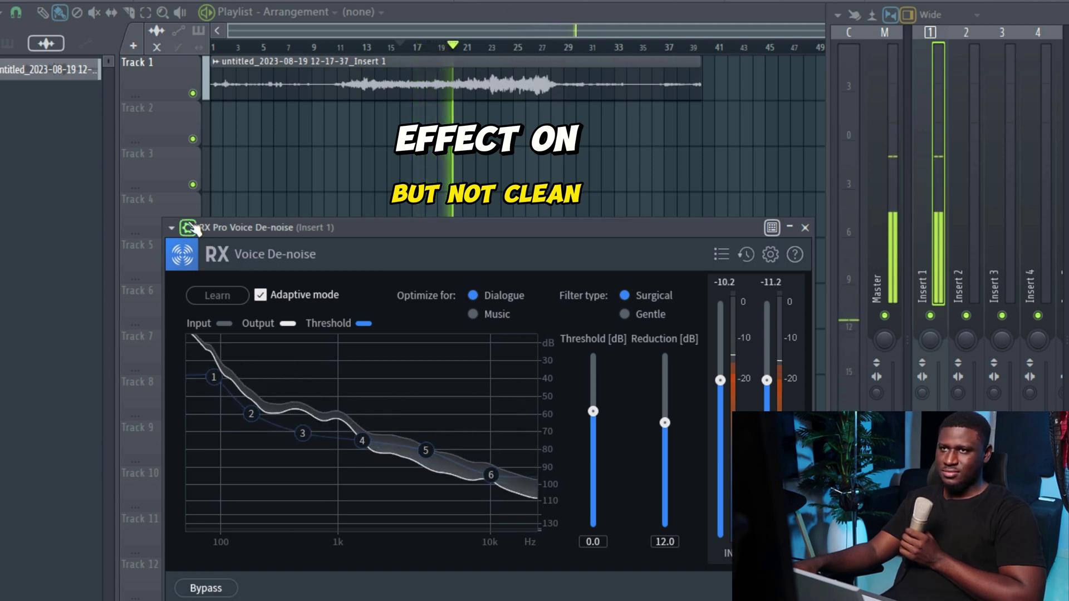
pyautogui.click(449, 227)
pyautogui.click(761, 253)
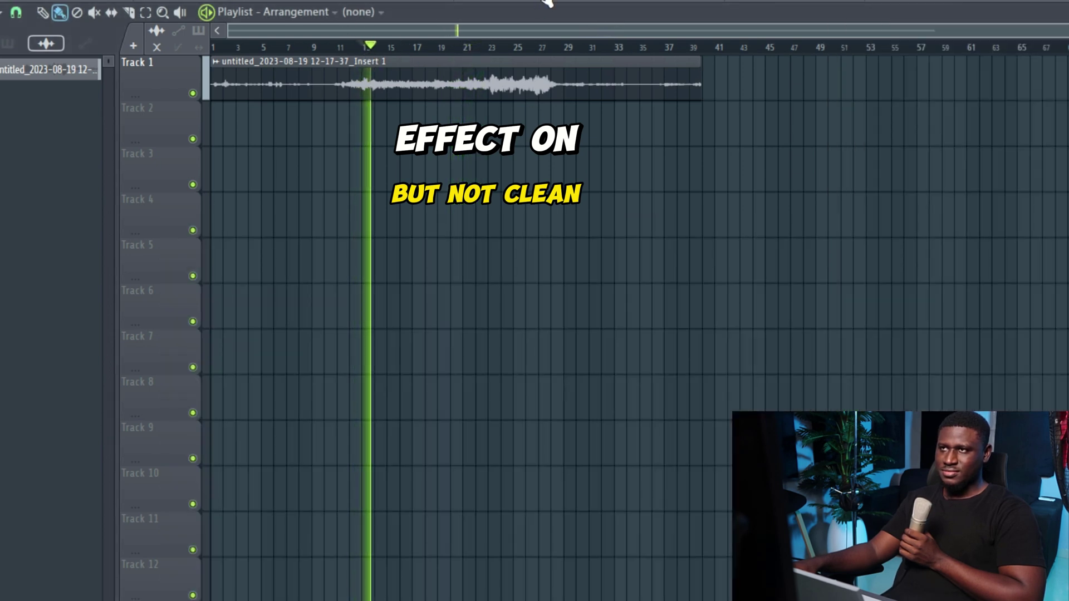
pyautogui.press('F9')
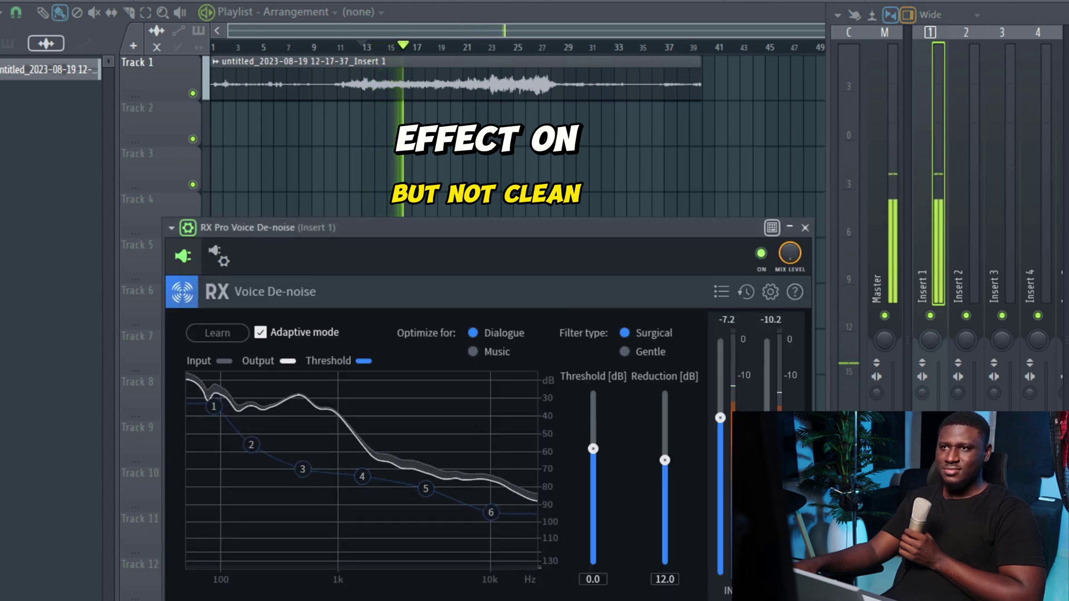
pyautogui.press('space')
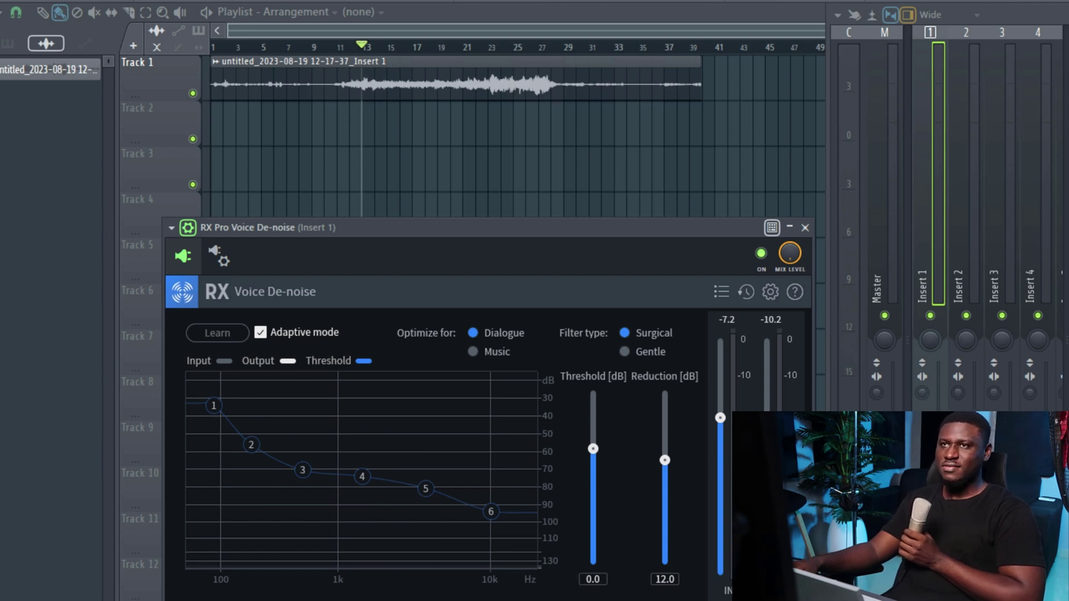
# During playback, set Voice De-noise's threshold to 10.0 dB and reduction to 19.0 dB, switch the plugin off and stop.
pyautogui.press('space')
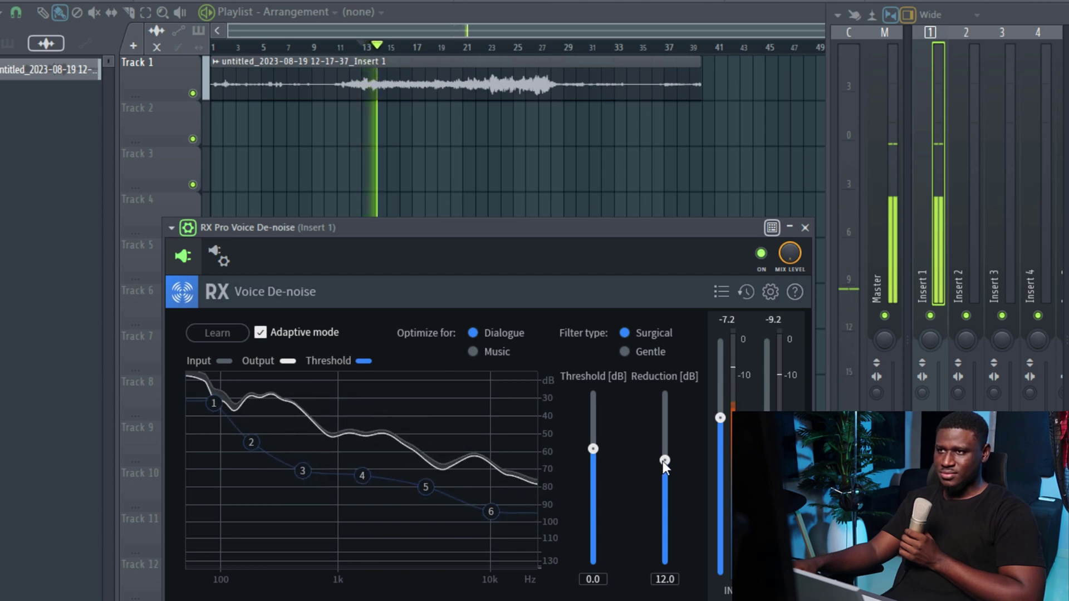
pyautogui.moveTo(664, 461)
pyautogui.mouseDown()
pyautogui.moveTo(662, 397)
pyautogui.moveTo(673, 551)
pyautogui.moveTo(670, 388)
pyautogui.moveTo(677, 433)
pyautogui.moveTo(664, 458)
pyautogui.mouseUp()
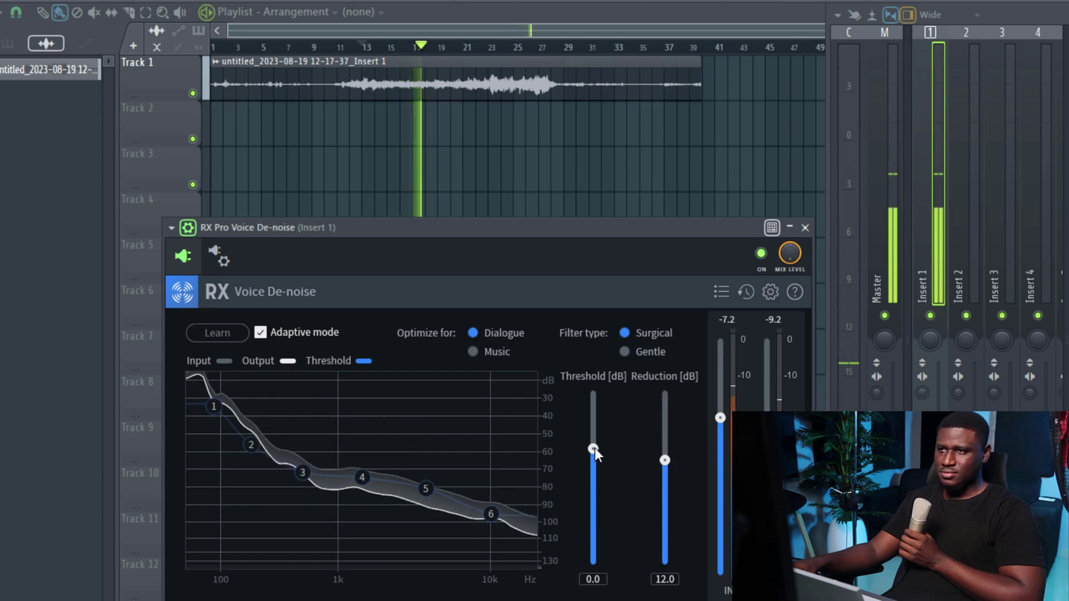
pyautogui.moveTo(593, 449); pyautogui.dragTo(616, 372)
pyautogui.moveTo(667, 459); pyautogui.dragTo(665, 400)
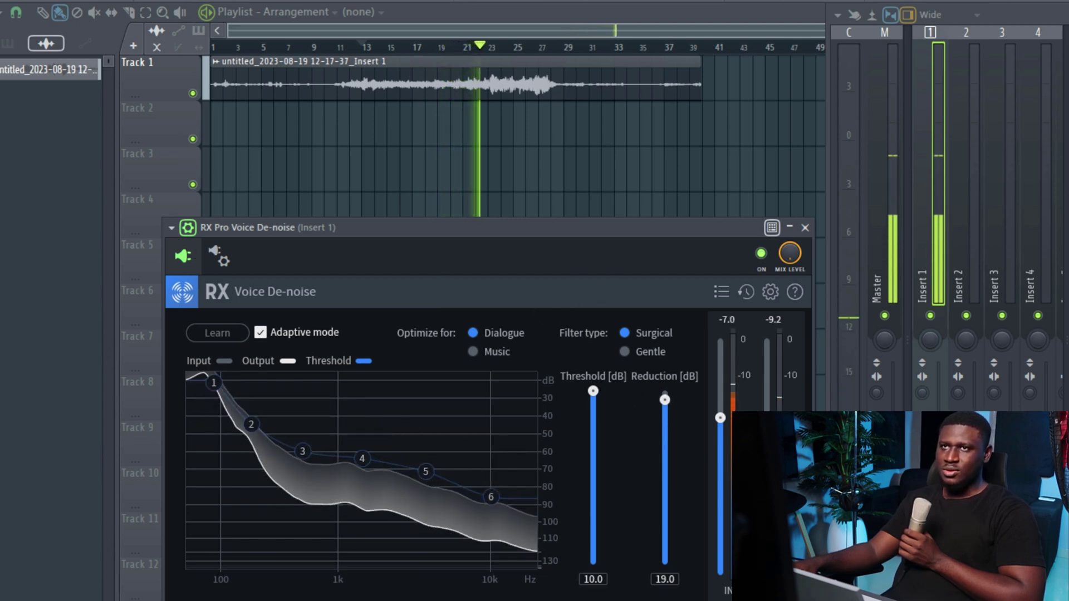
pyautogui.press('space')
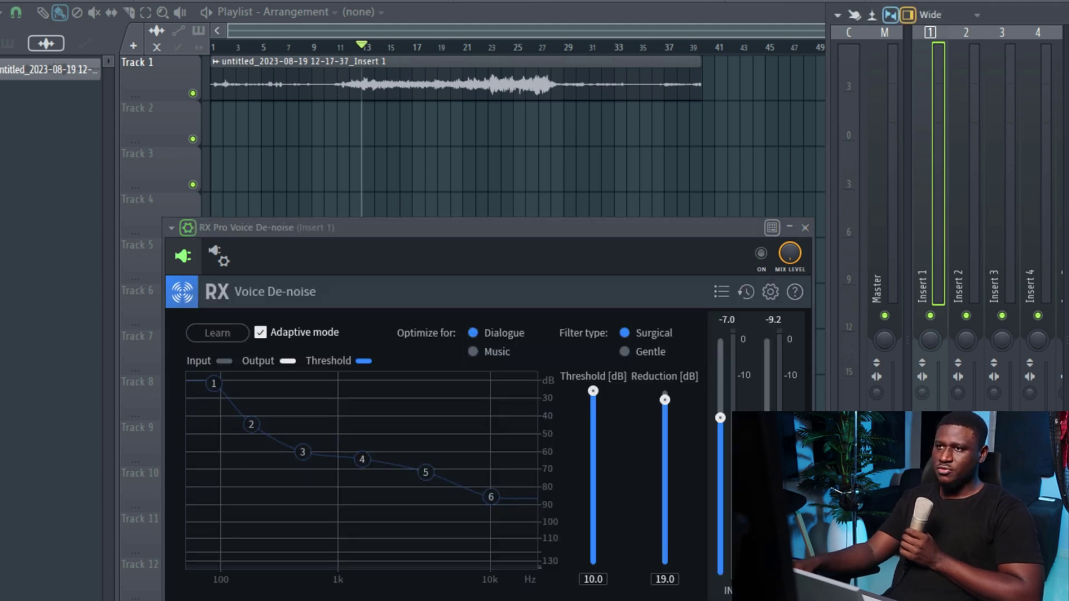
# Play the vocal through Goyo with RX Voice De-noise switched off, and stop after listening.
pyautogui.press('space')
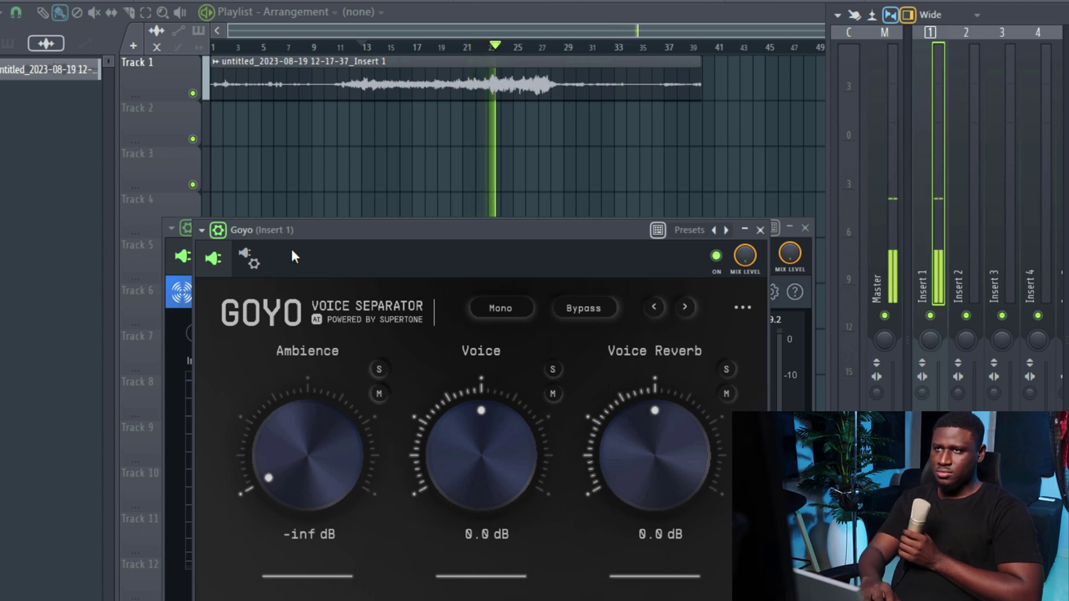
pyautogui.press('space')
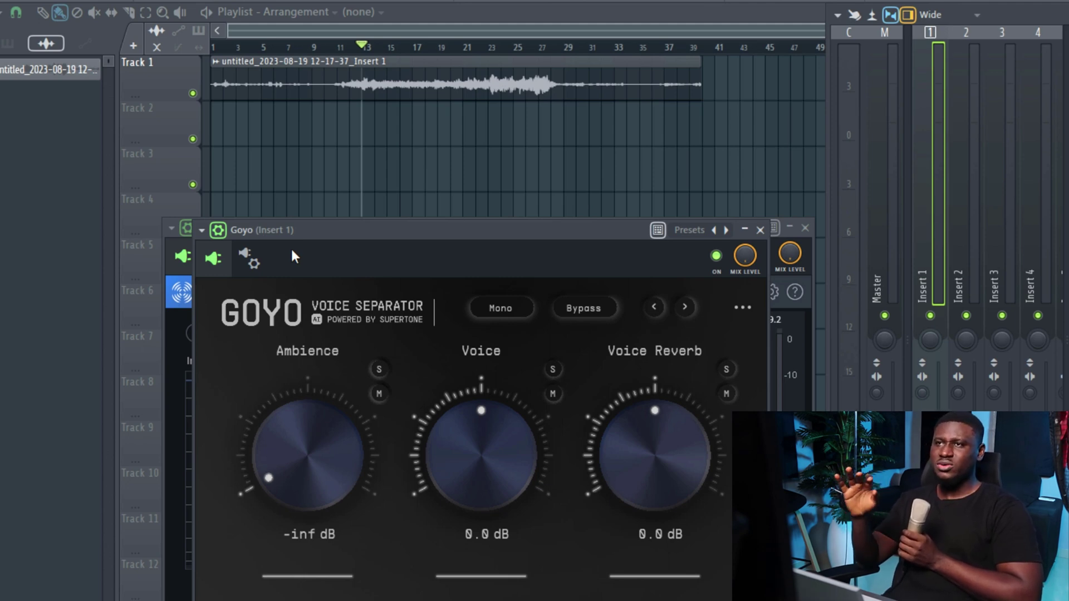
# Rearrange the plugin windows so RX Voice De-noise sits higher and Goyo overlaps it in front.
pyautogui.click(760, 230)
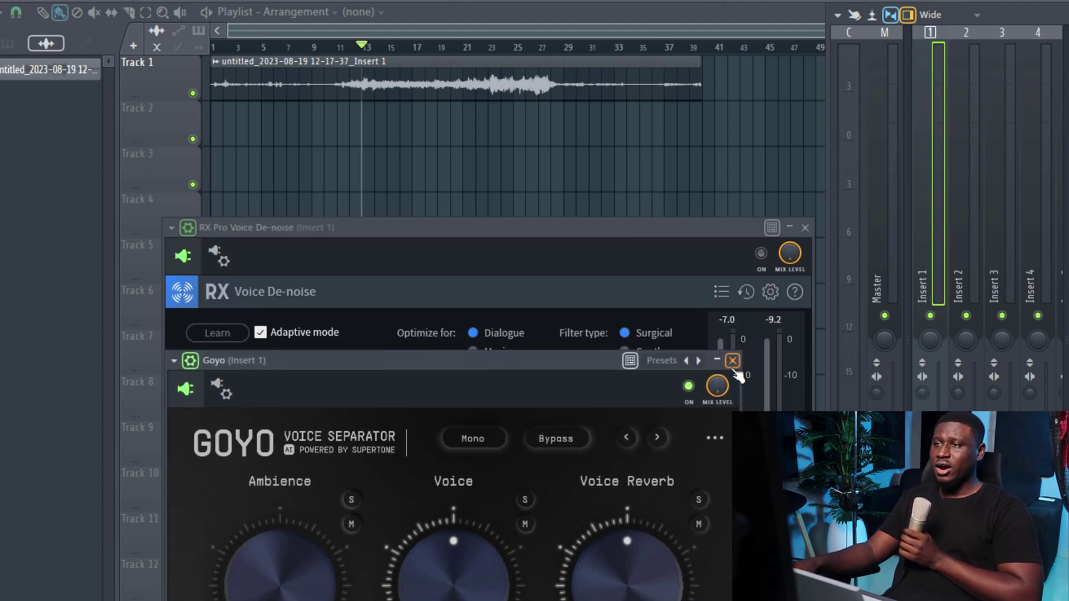
pyautogui.click(733, 361)
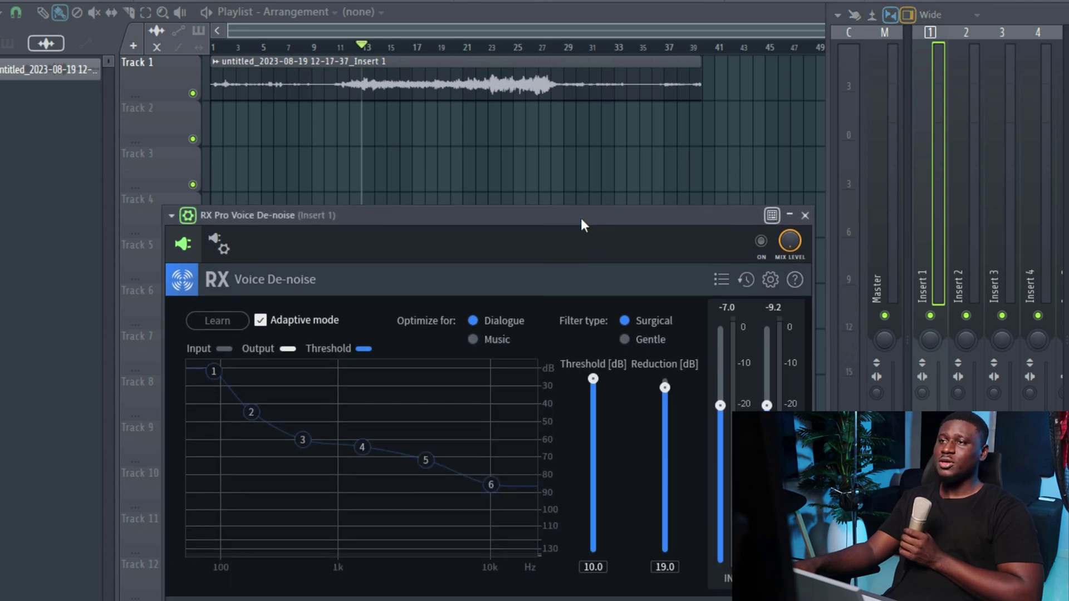
pyautogui.moveTo(581, 212); pyautogui.dragTo(578, 205)
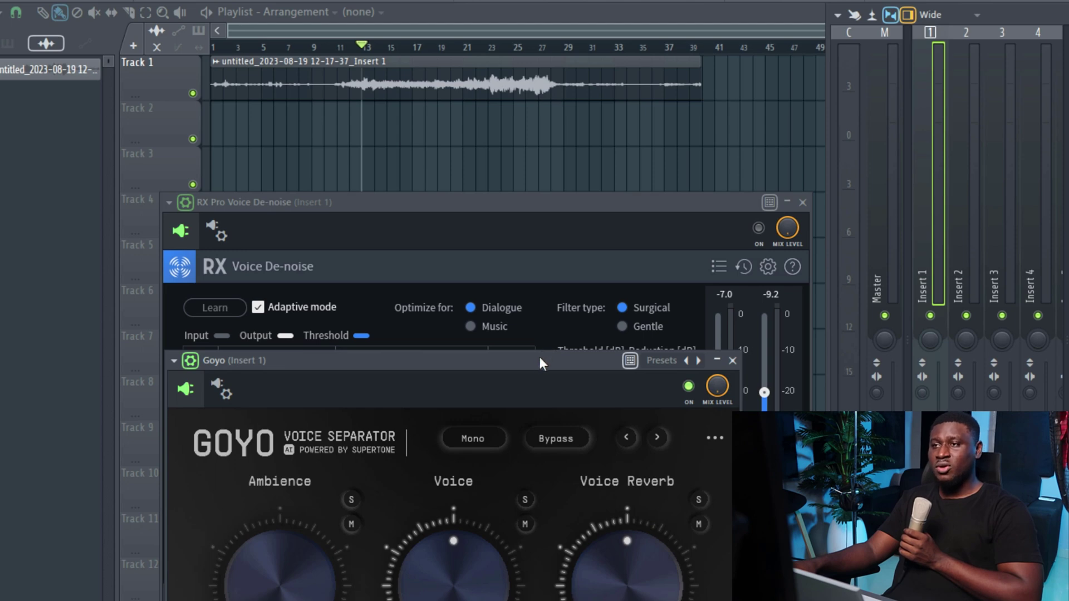
pyautogui.moveTo(539, 363); pyautogui.dragTo(548, 195)
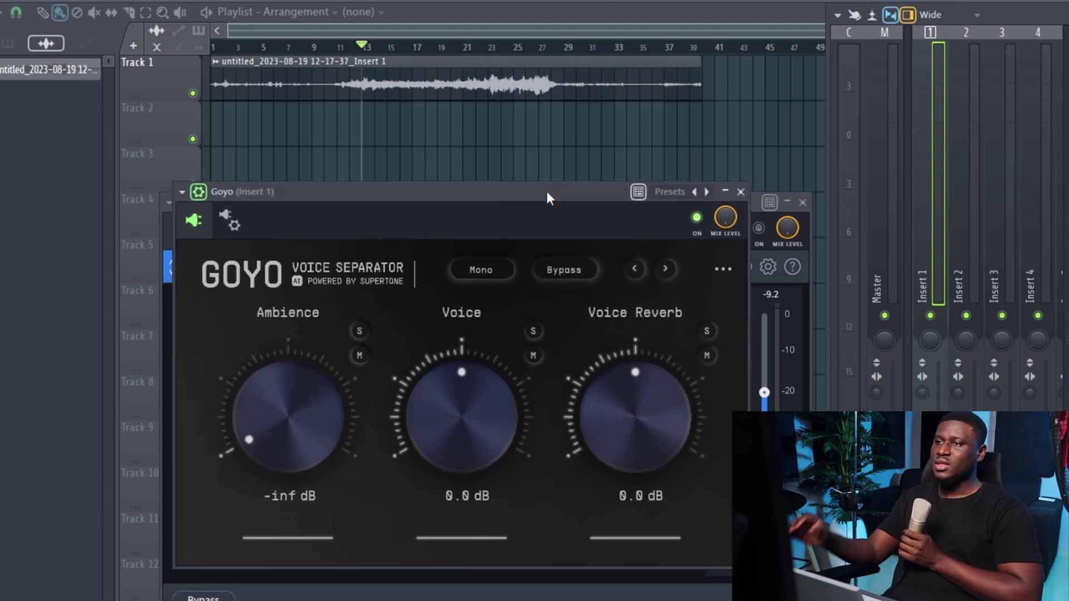